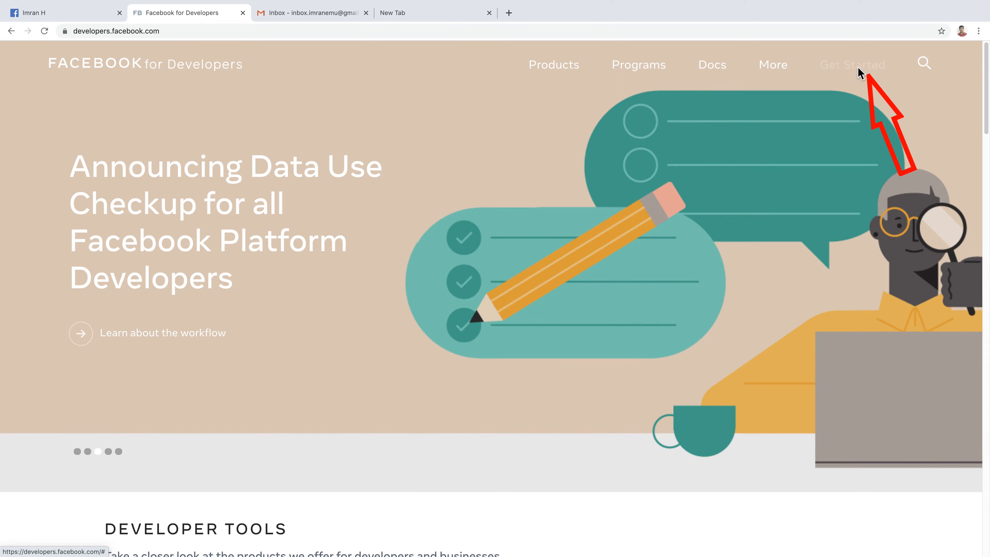
Step: Sign up for a developer account, choosing the Developer role in the registration dialog
{"action": "left_click", "coordinate": [854, 65]}
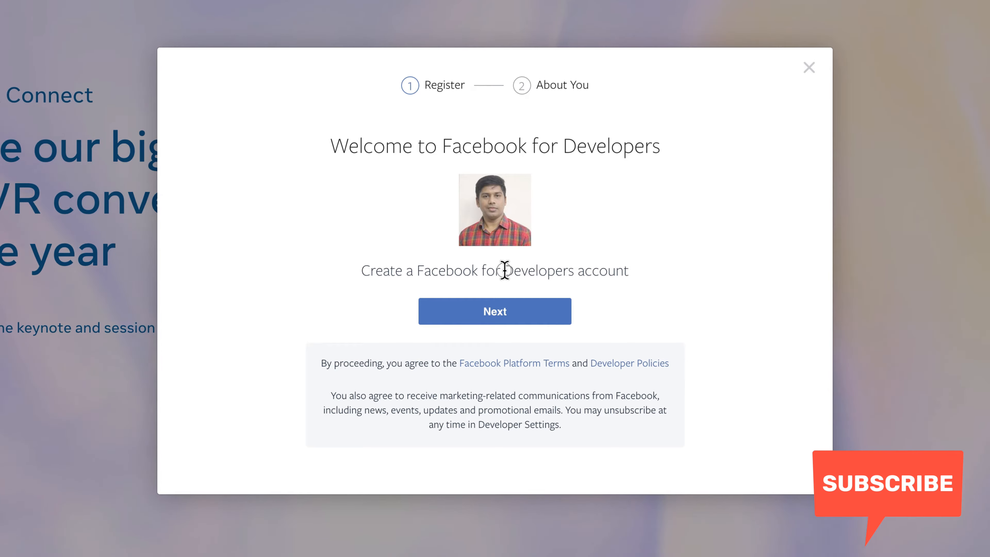
{"action": "left_click_drag", "start_coordinate": [505, 270], "coordinate": [638, 277]}
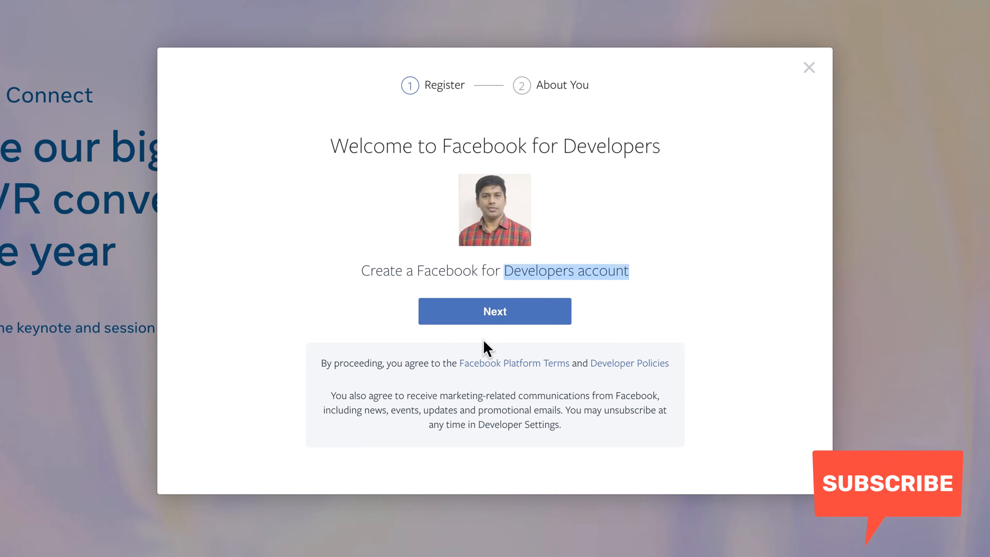
{"action": "left_click", "coordinate": [496, 318]}
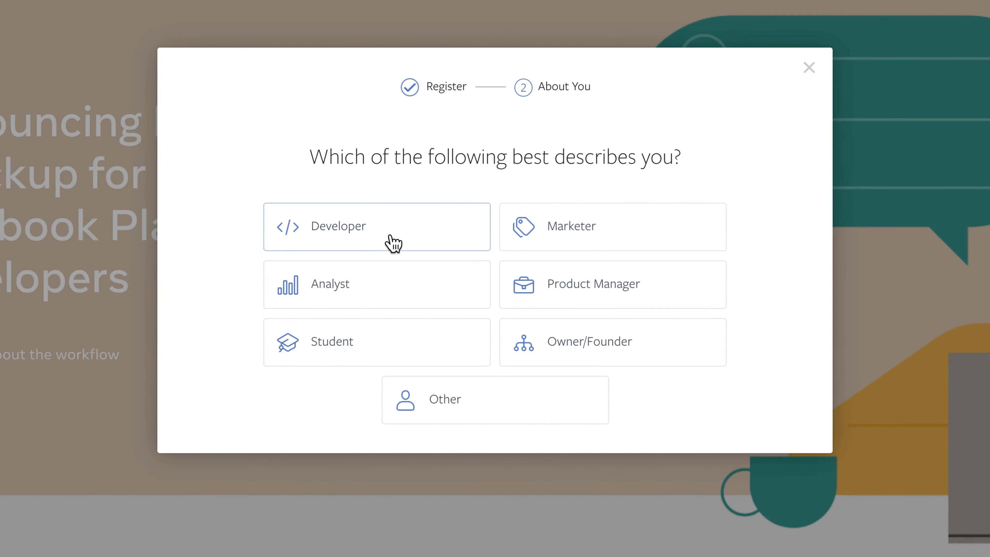
{"action": "left_click", "coordinate": [377, 234]}
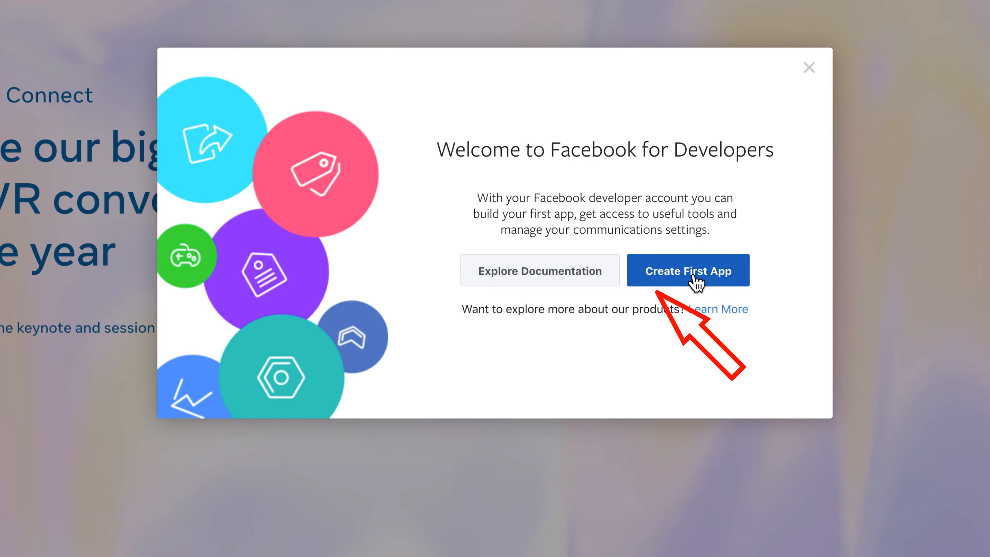
Step: Create the first app and pick the For Everything Else app type
{"action": "left_click", "coordinate": [694, 278]}
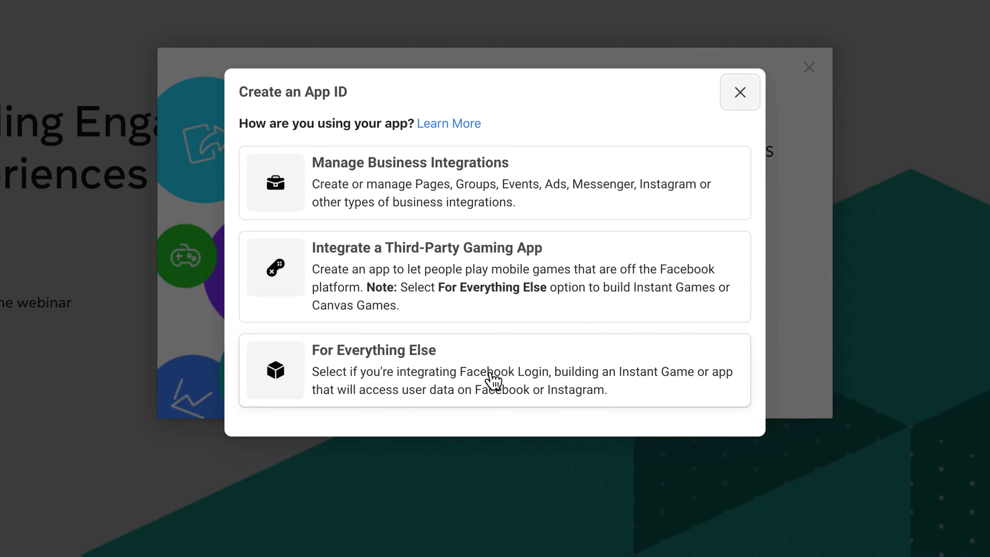
{"action": "left_click", "coordinate": [434, 369]}
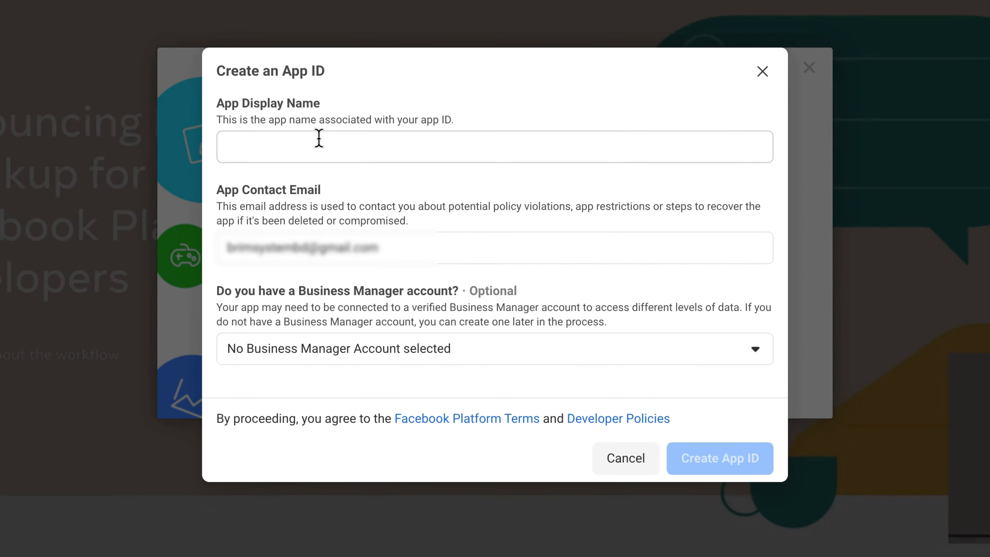
Step: Enter 'Themescode-auth' as the App Display Name
{"action": "left_click", "coordinate": [319, 139]}
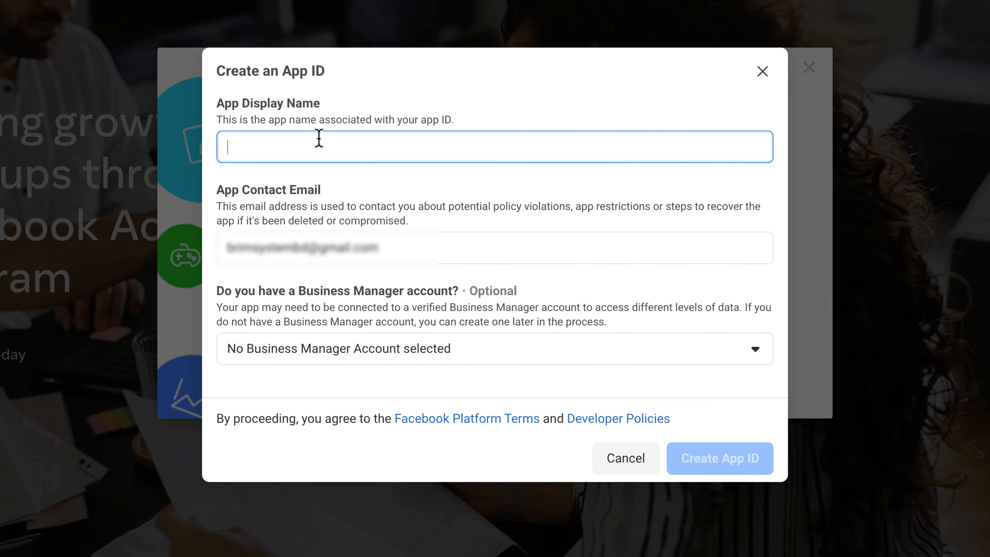
{"action": "type", "text": "Themescode="}
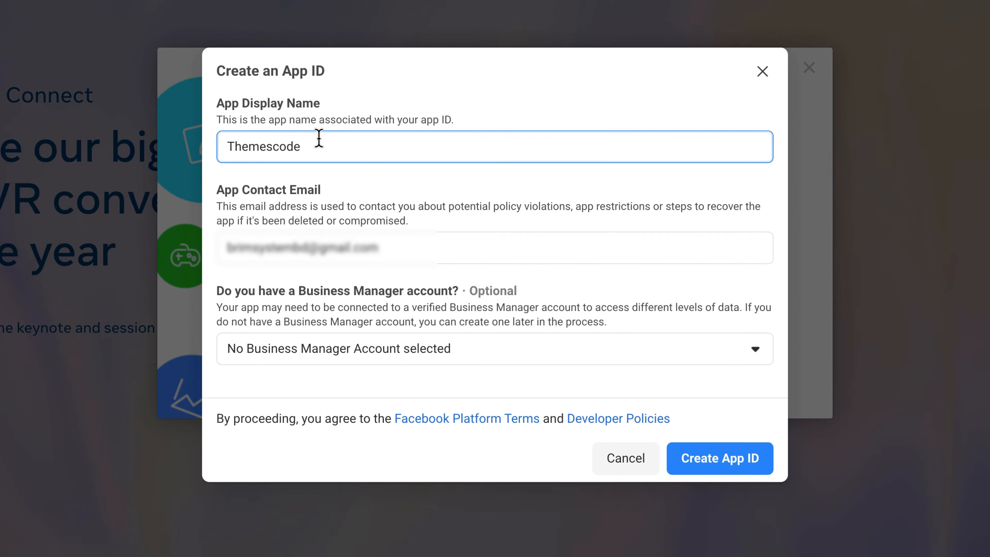
{"action": "key", "text": "BackSpace"}
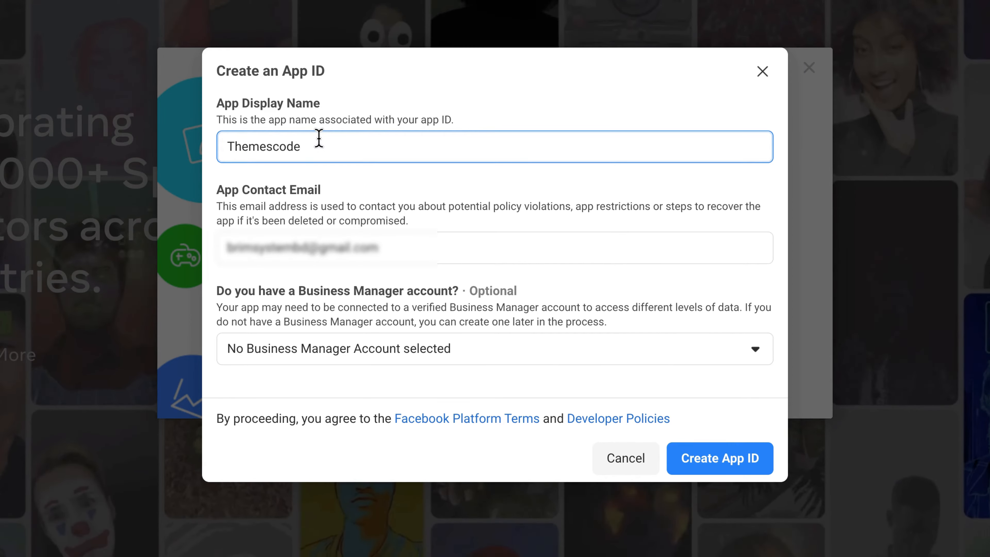
{"action": "type", "text": "-auth"}
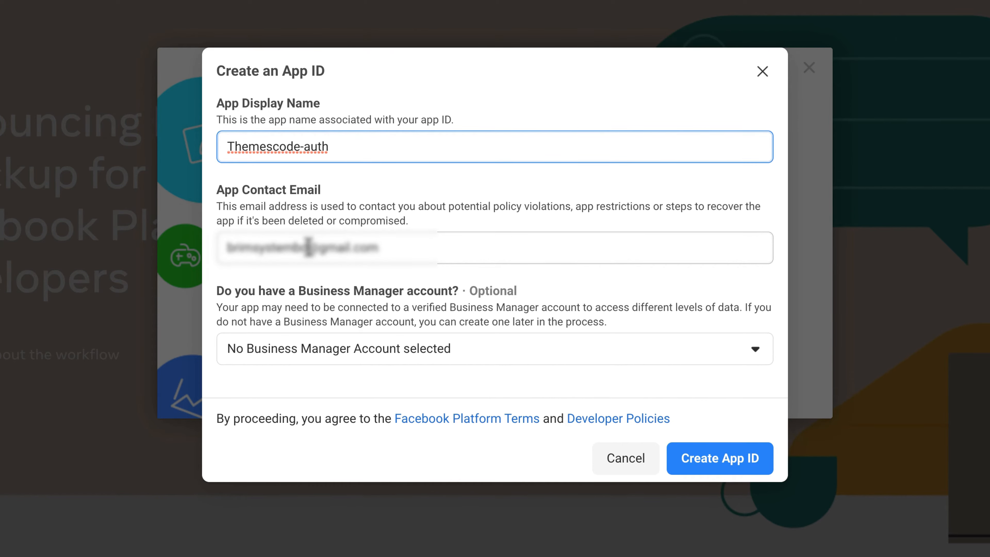
Step: Edit the App Contact Email and leave Business Manager account set to none
{"action": "left_click_drag", "start_coordinate": [309, 246], "coordinate": [210, 250]}
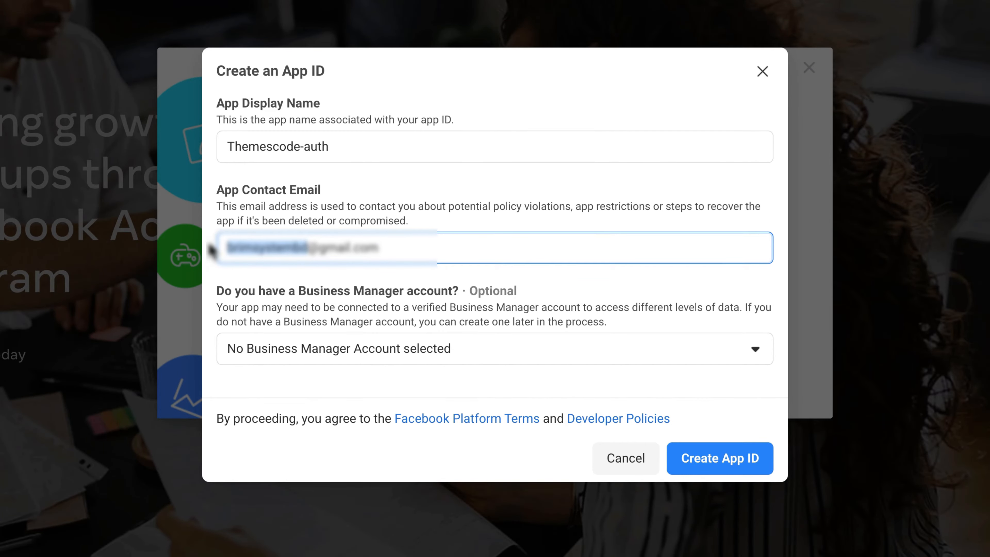
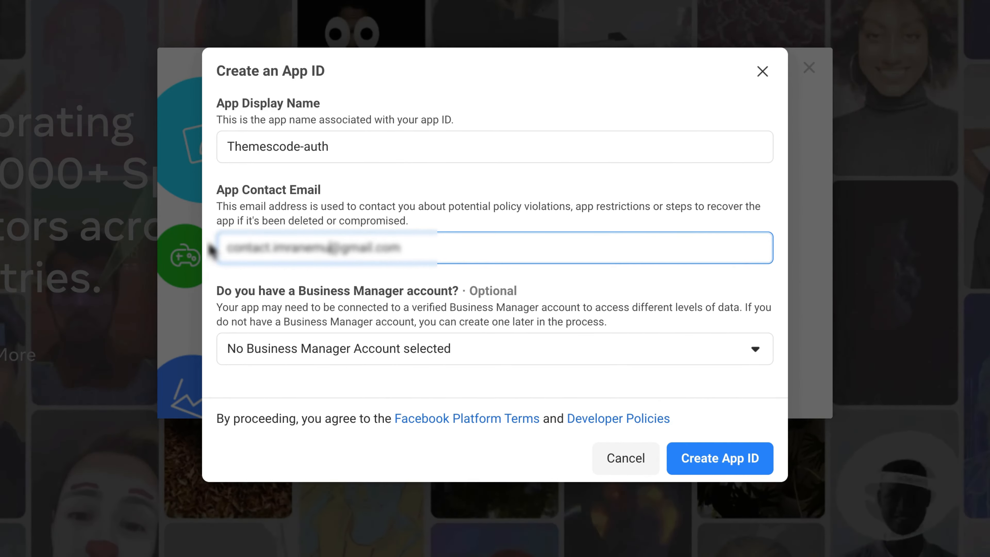
{"action": "left_click", "coordinate": [299, 300]}
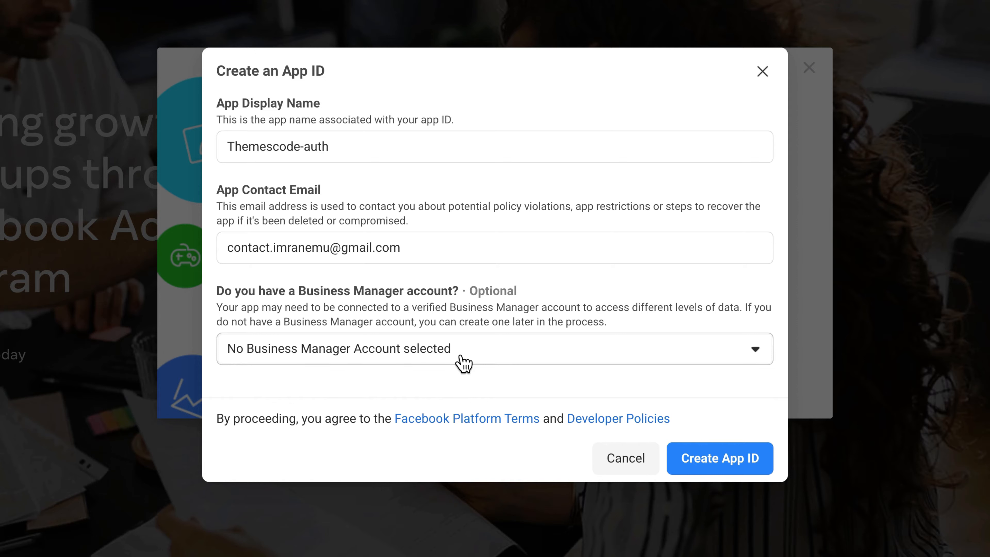
{"action": "left_click", "coordinate": [462, 363]}
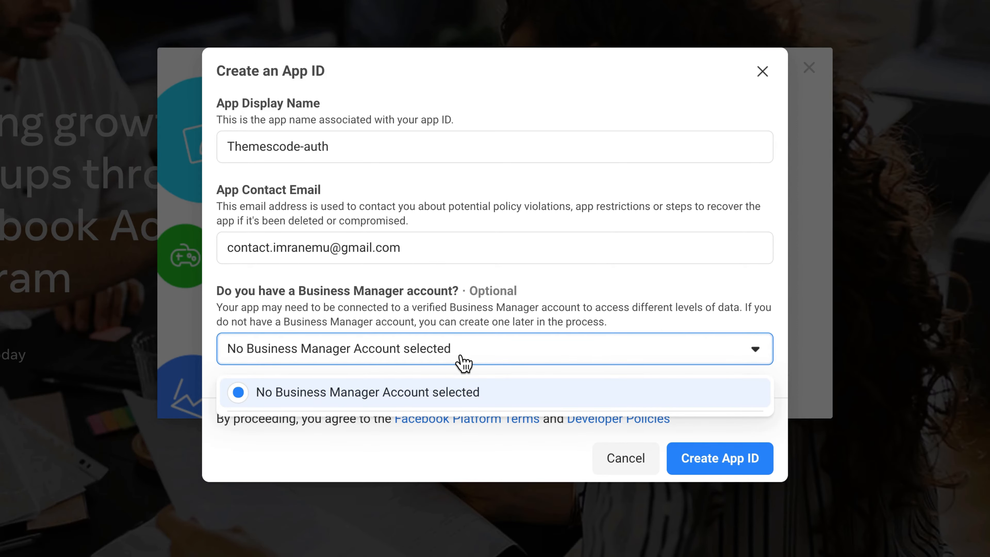
{"action": "left_click", "coordinate": [462, 362]}
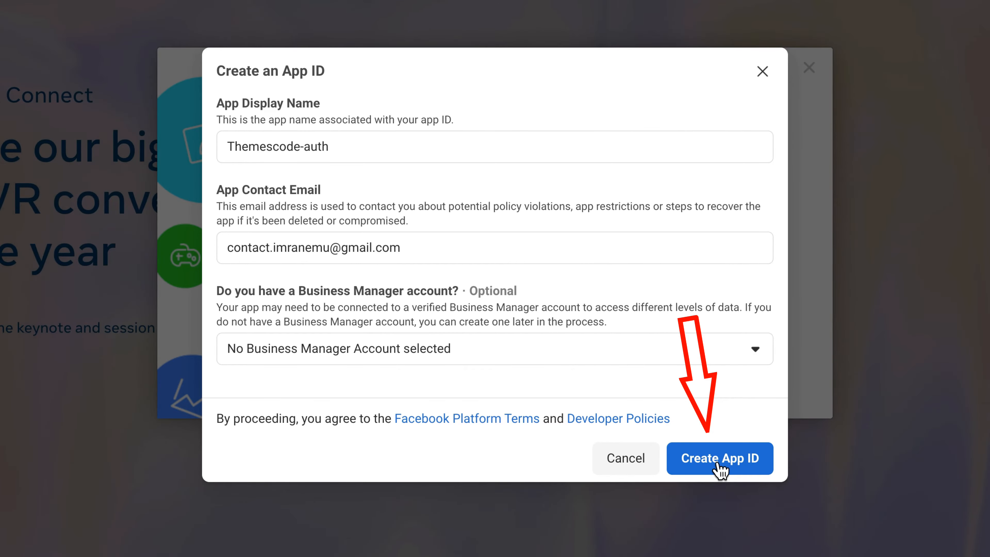
Step: Submit Create App ID and pass the I'm not a robot check by selecting all car images
{"action": "left_click", "coordinate": [718, 460]}
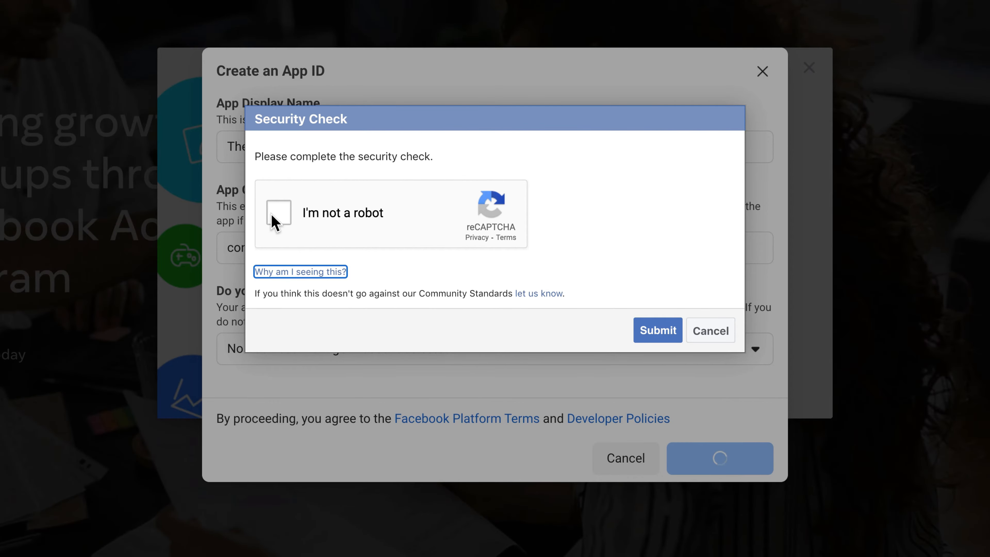
{"action": "left_click", "coordinate": [274, 219]}
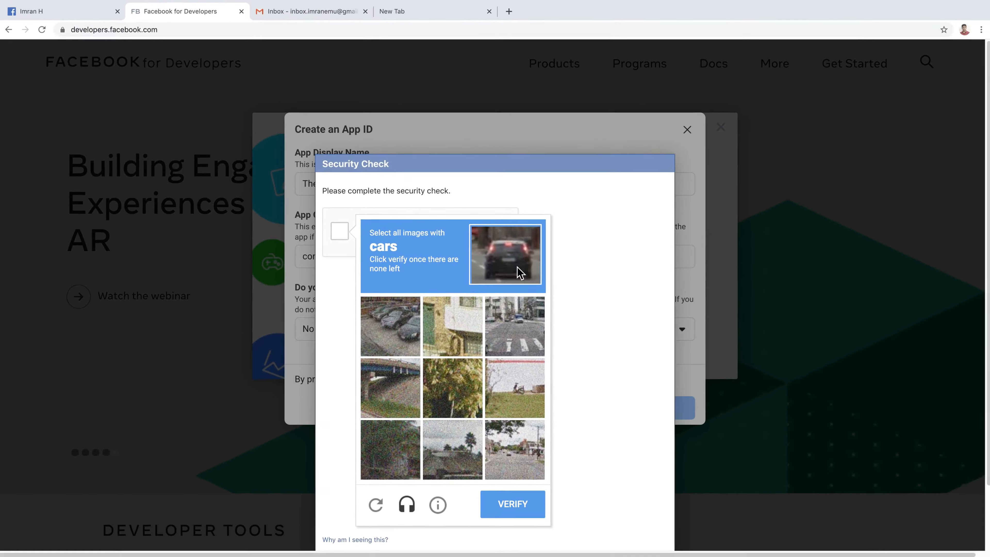
{"action": "left_click", "coordinate": [403, 331]}
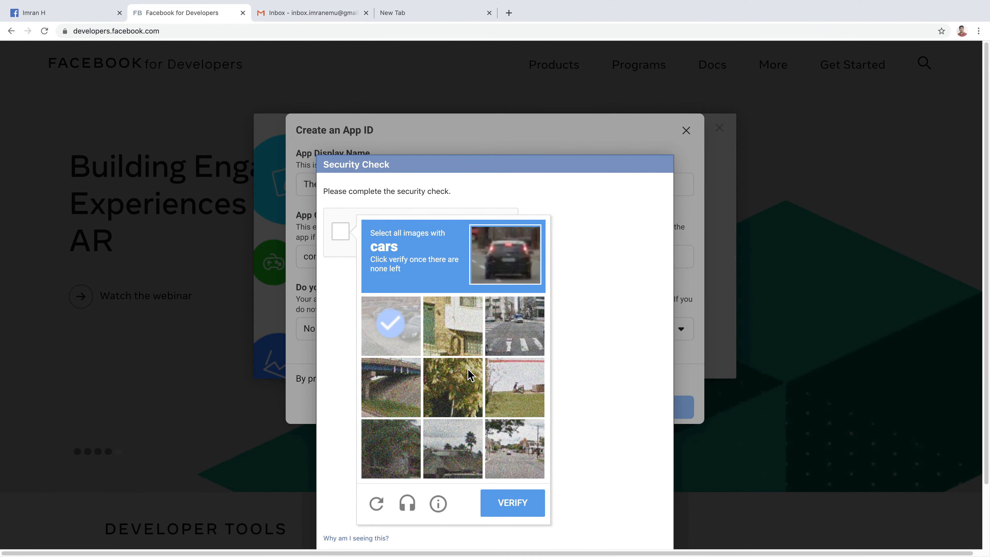
{"action": "left_click", "coordinate": [525, 340]}
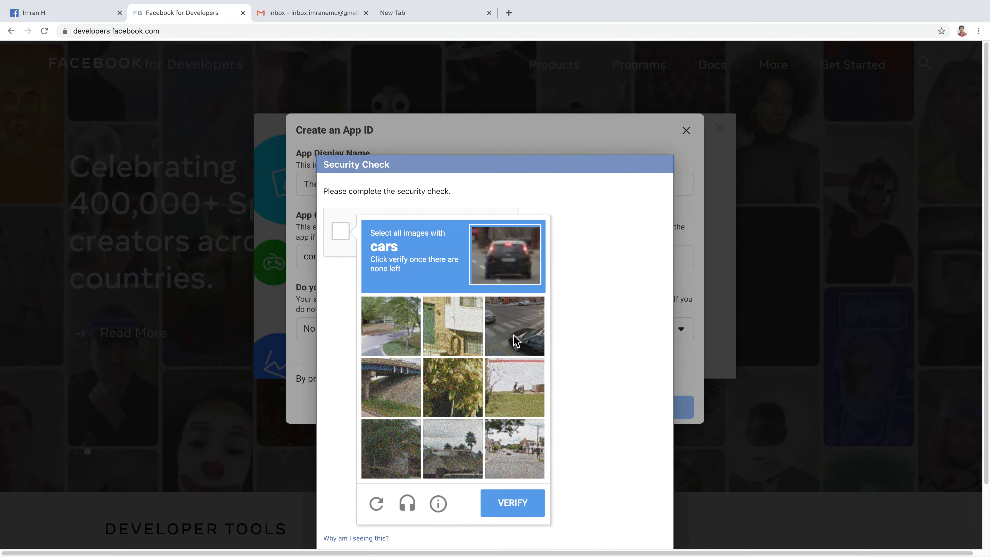
{"action": "left_click", "coordinate": [517, 333]}
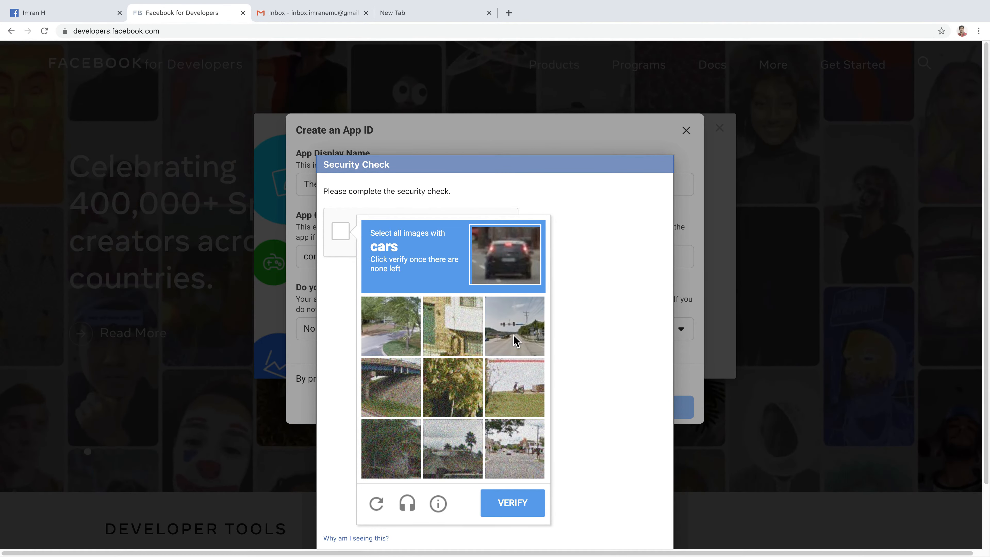
{"action": "left_click", "coordinate": [514, 335]}
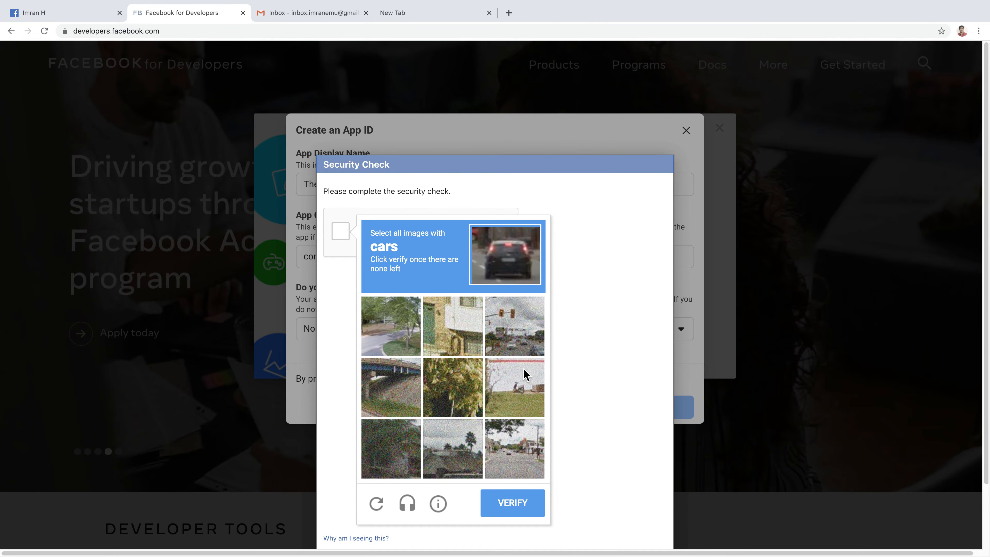
{"action": "left_click", "coordinate": [514, 345]}
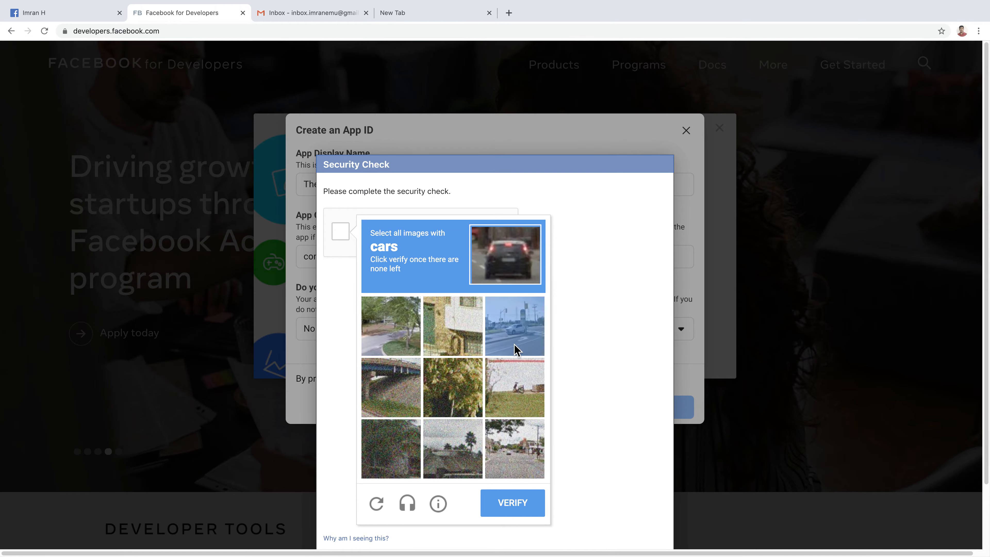
{"action": "left_click", "coordinate": [522, 458]}
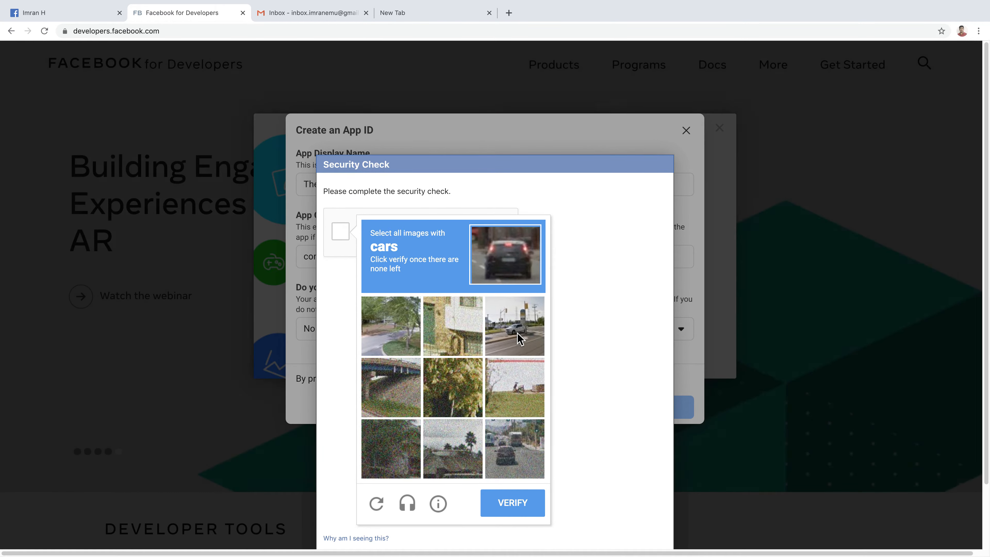
{"action": "left_click", "coordinate": [517, 333]}
{"action": "left_click", "coordinate": [514, 446]}
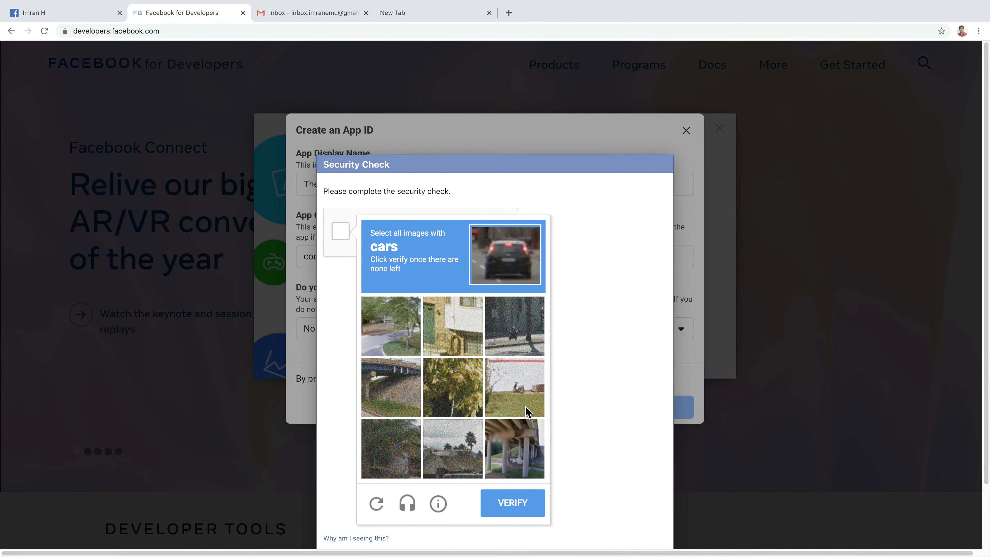
{"action": "left_click", "coordinate": [513, 504]}
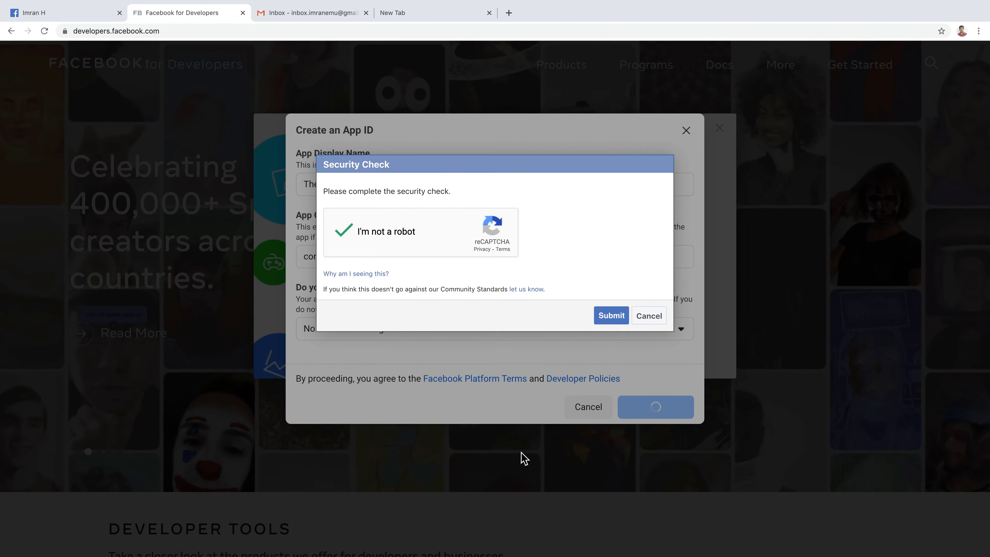
{"action": "left_click", "coordinate": [616, 318]}
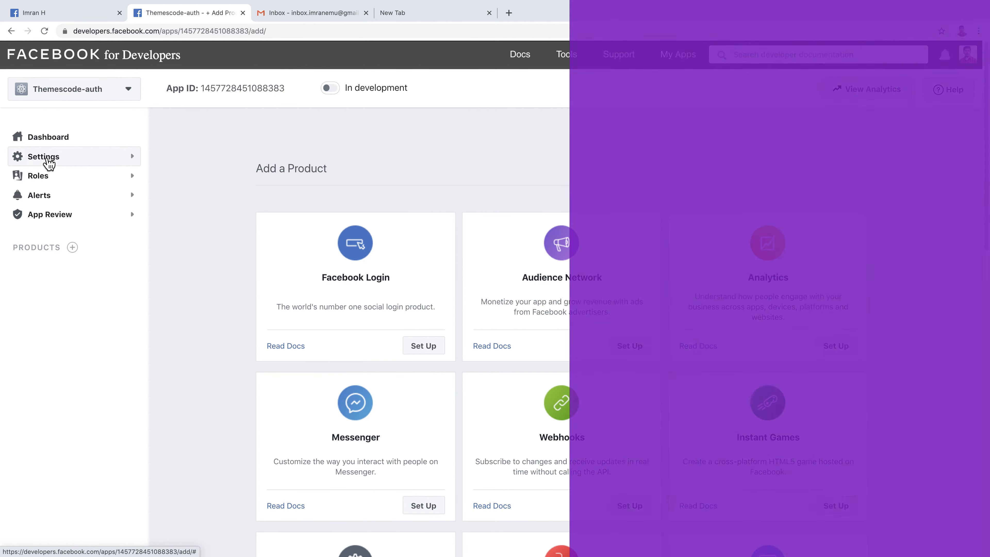
Step: Go to Settings > Basic in the left sidebar
{"action": "left_click", "coordinate": [47, 160]}
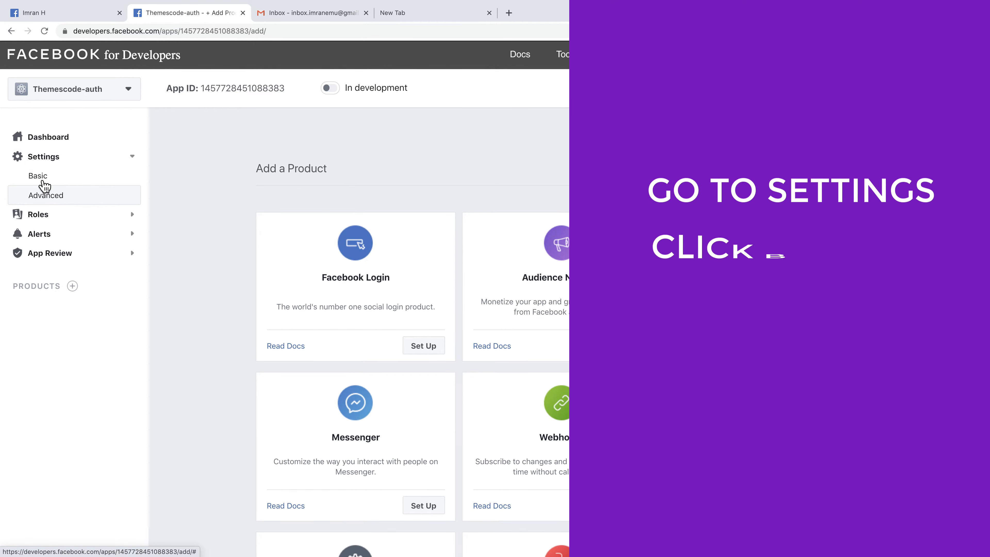
{"action": "left_click", "coordinate": [44, 181]}
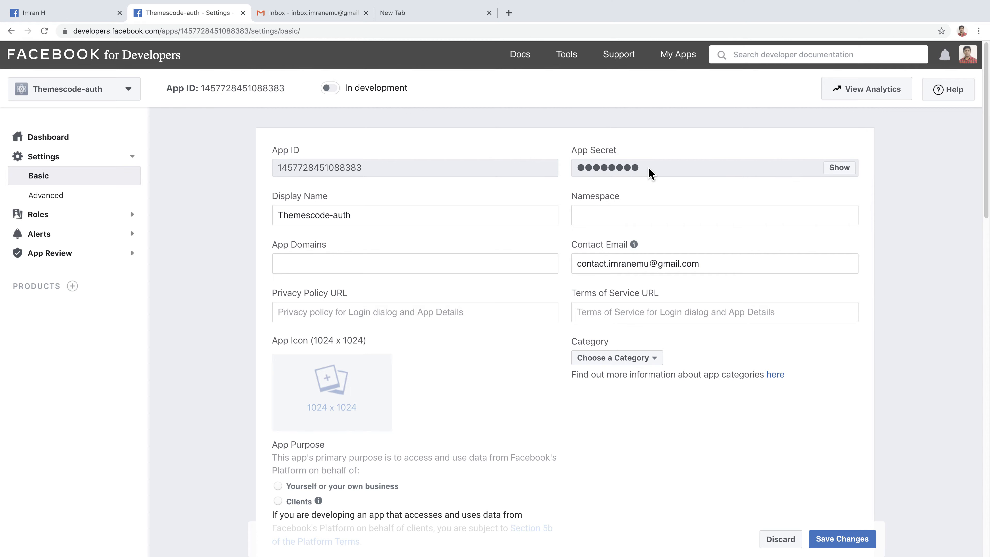
Step: Reveal the App Secret by re-entering the account password, then switch to the new tab
{"action": "left_click", "coordinate": [841, 168]}
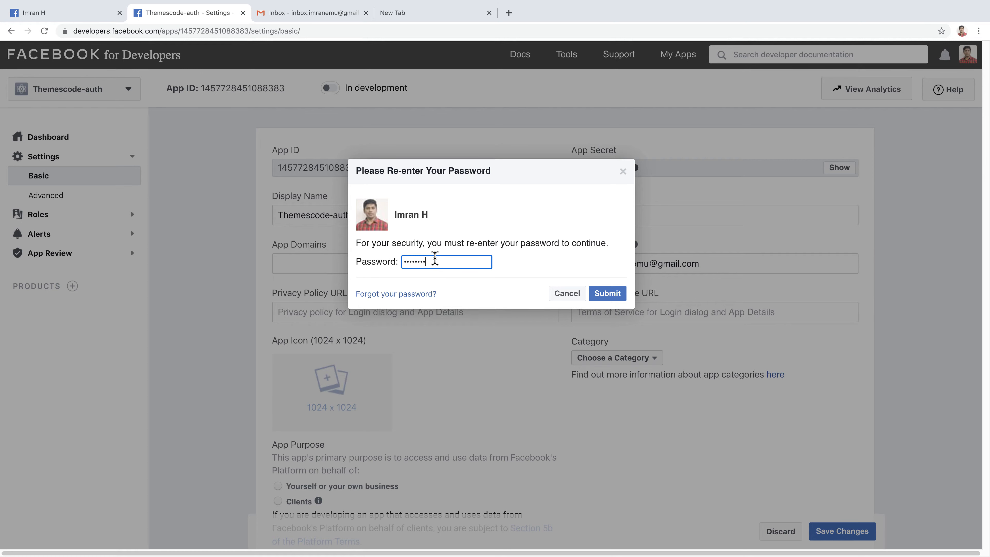
{"action": "left_click", "coordinate": [607, 293]}
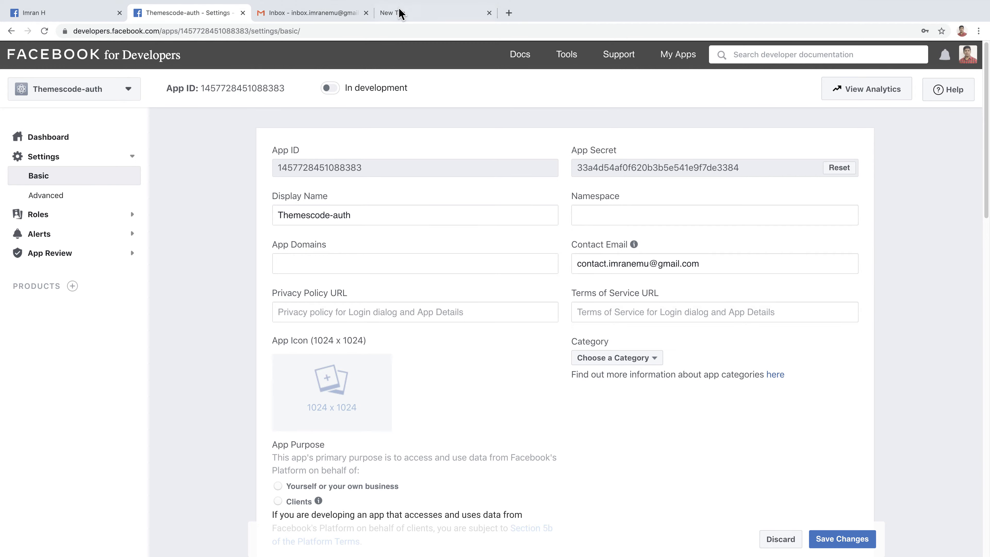
{"action": "left_click", "coordinate": [401, 16]}
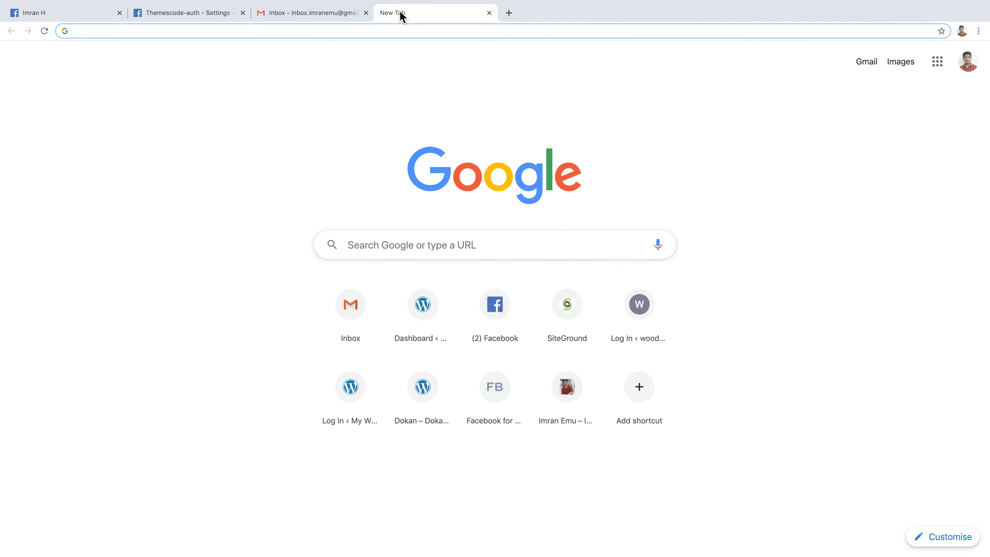
Step: Load themescode.com and copy the site's address from the address bar
{"action": "type", "text": "themes"}
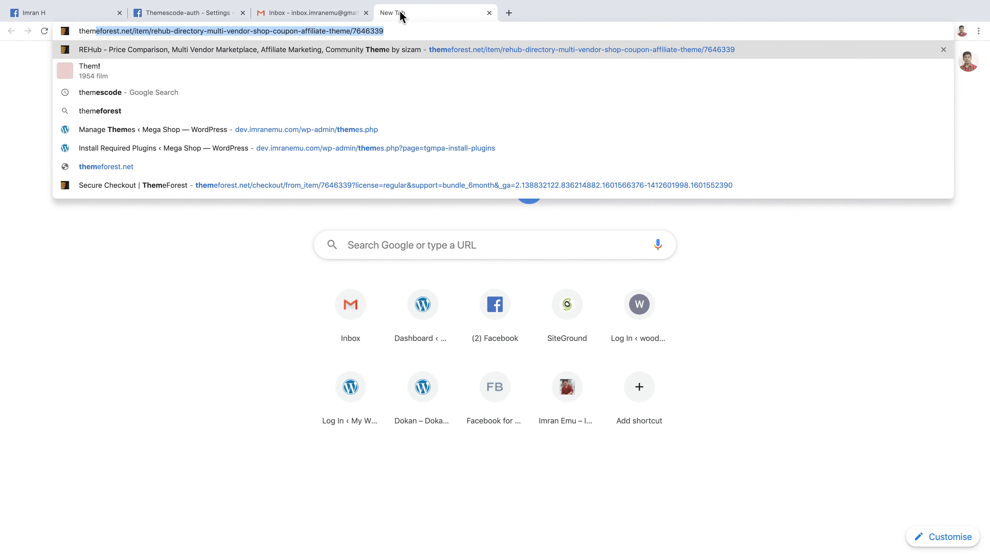
{"action": "type", "text": "code"}
{"action": "key", "text": "Return"}
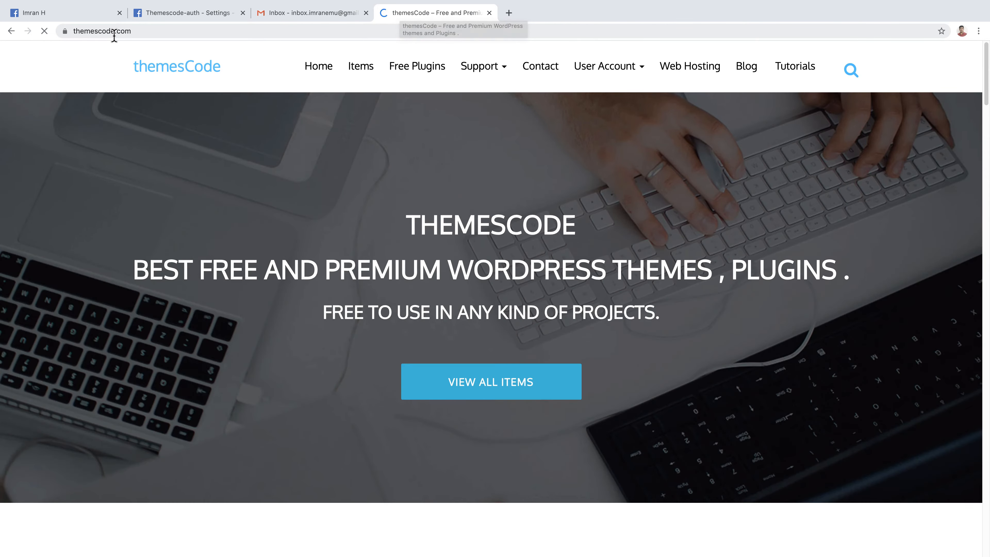
{"action": "left_click", "coordinate": [115, 31]}
{"action": "right_click", "coordinate": [115, 32]}
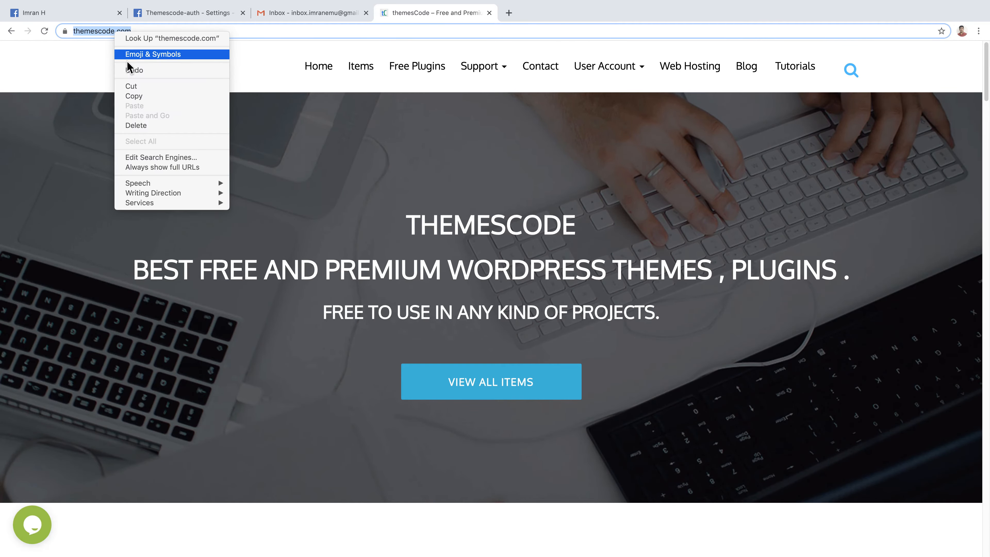
{"action": "left_click", "coordinate": [145, 97]}
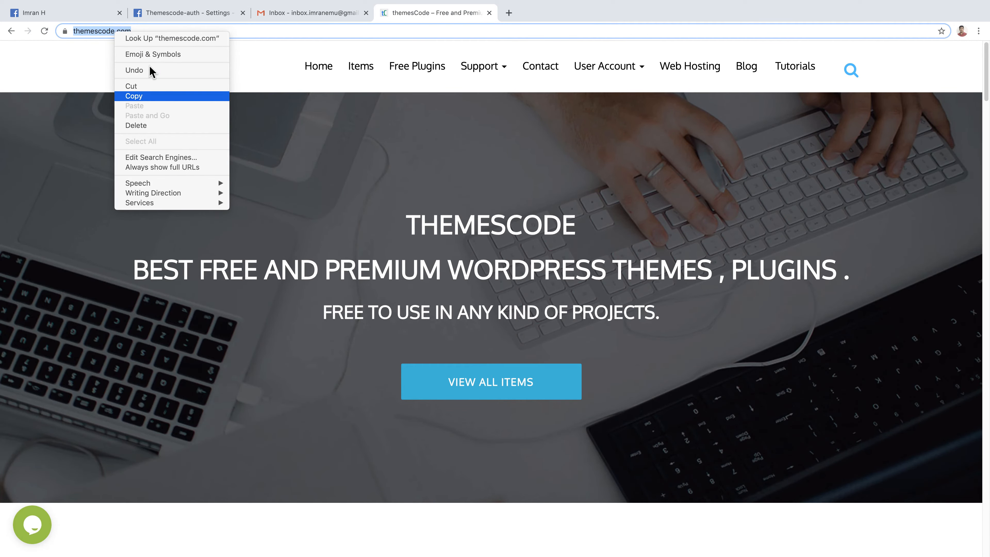
{"action": "left_click", "coordinate": [173, 12]}
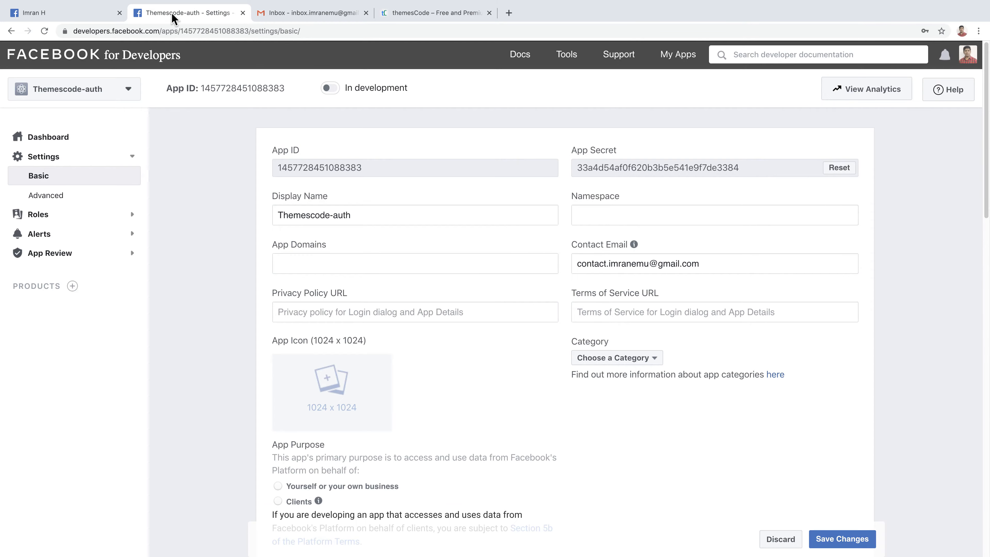
{"action": "left_click", "coordinate": [293, 255]}
{"action": "key", "text": "ctrl+v"}
{"action": "key", "text": "Return"}
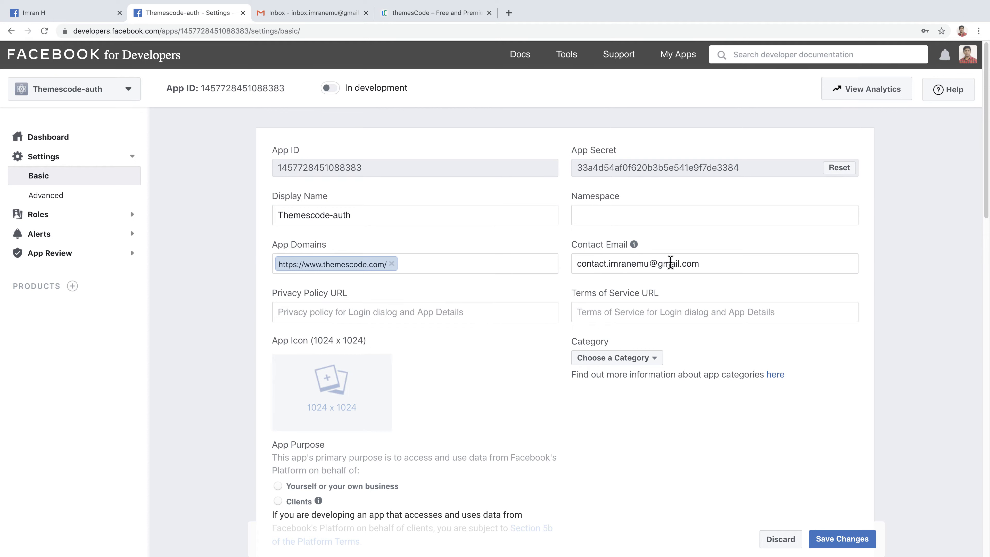
{"action": "left_click", "coordinate": [319, 312]}
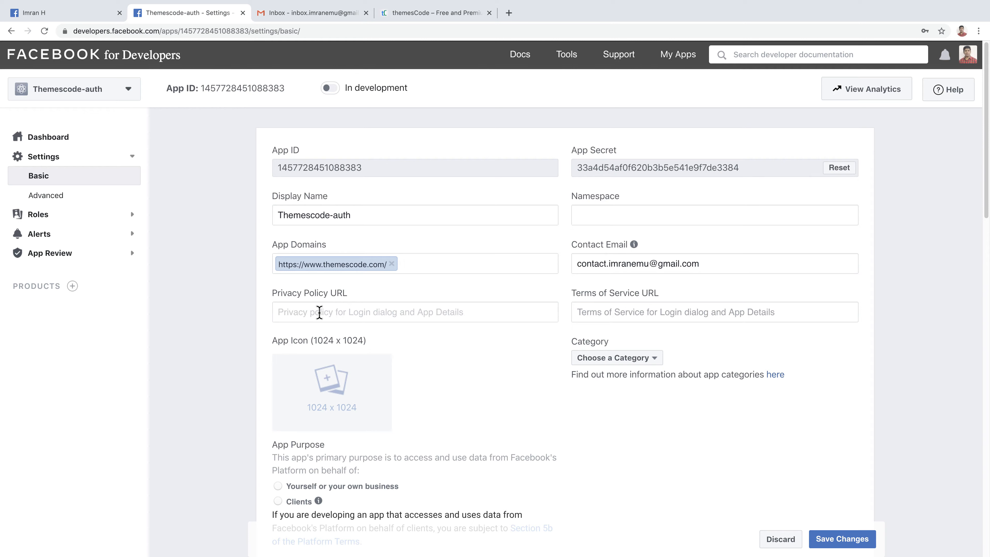
{"action": "left_click", "coordinate": [438, 13]}
Step: Copy the footer's Privacy Policy link and paste it as the Privacy Policy URL
{"action": "scroll", "coordinate": [405, 230], "scroll_direction": "down", "scroll_amount": 8}
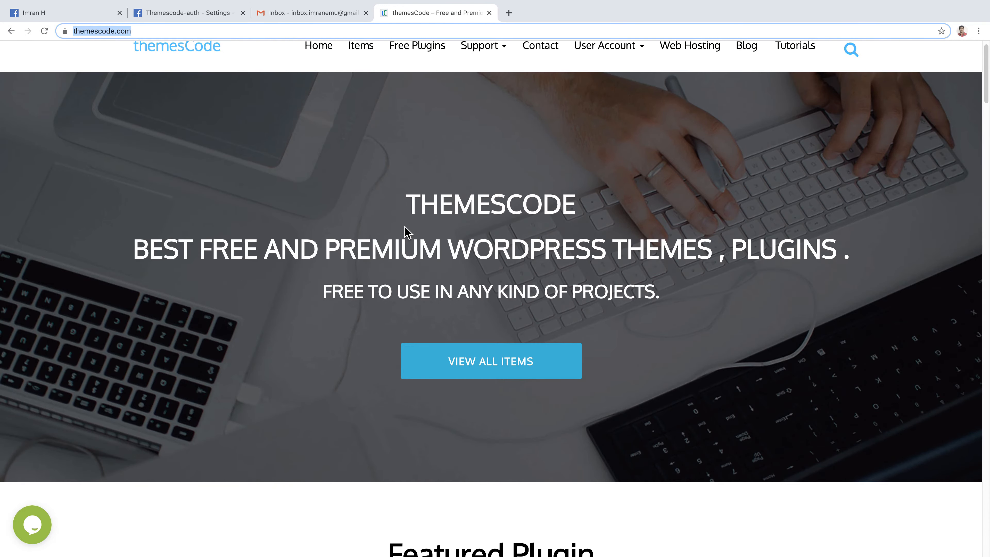
{"action": "scroll", "coordinate": [407, 231], "scroll_direction": "down", "scroll_amount": 20}
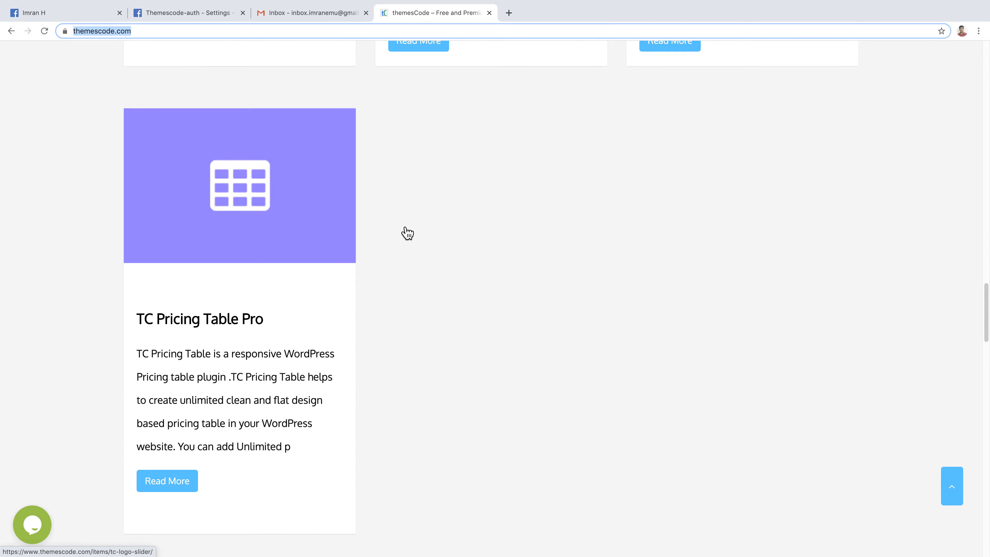
{"action": "scroll", "coordinate": [406, 233], "scroll_direction": "down", "scroll_amount": 10}
{"action": "scroll", "coordinate": [406, 234], "scroll_direction": "down", "scroll_amount": 10}
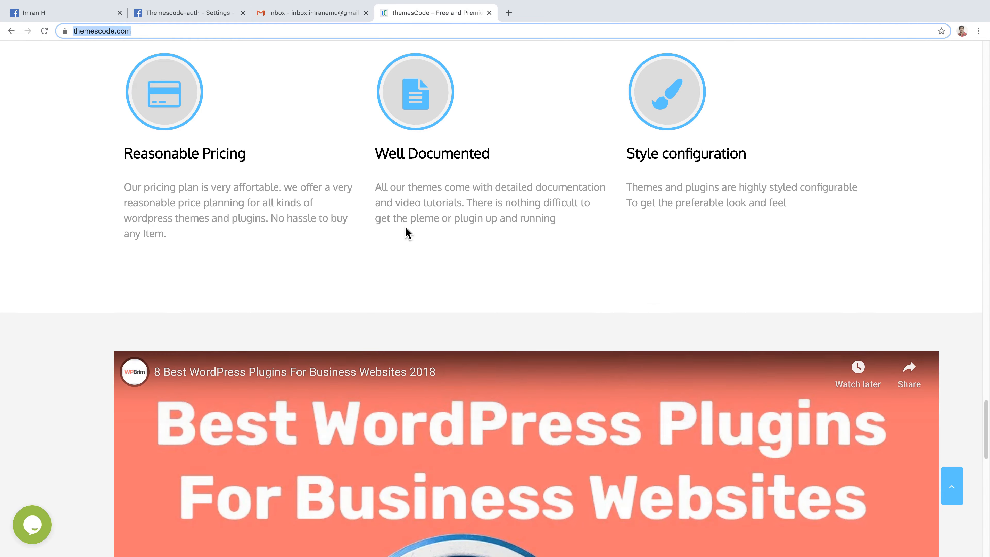
{"action": "scroll", "coordinate": [406, 234], "scroll_direction": "down", "scroll_amount": 10}
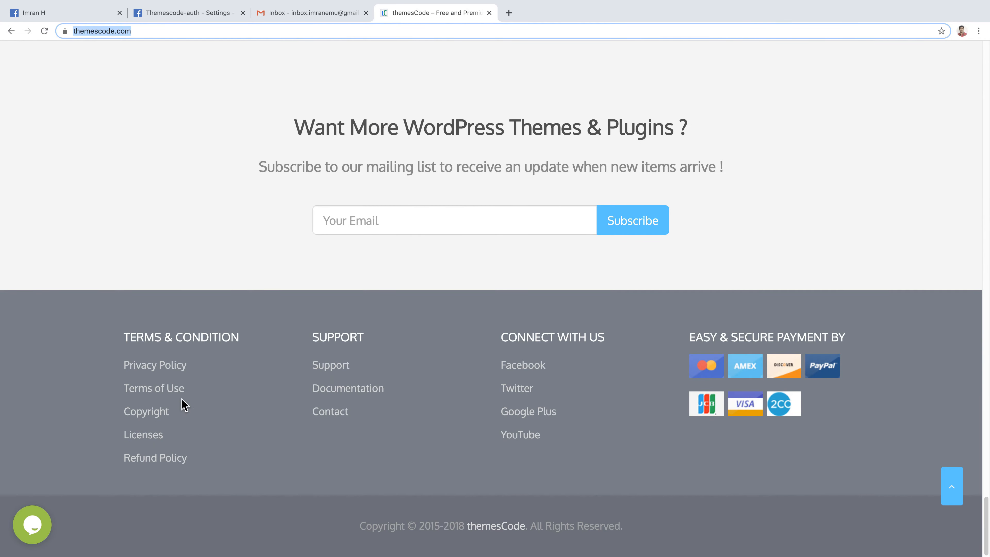
{"action": "right_click", "coordinate": [175, 369]}
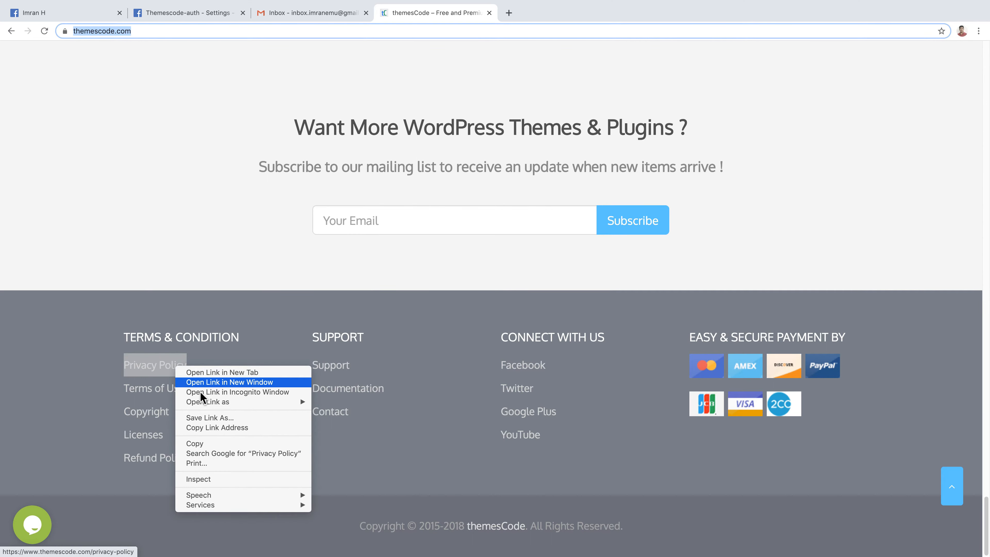
{"action": "left_click", "coordinate": [217, 427]}
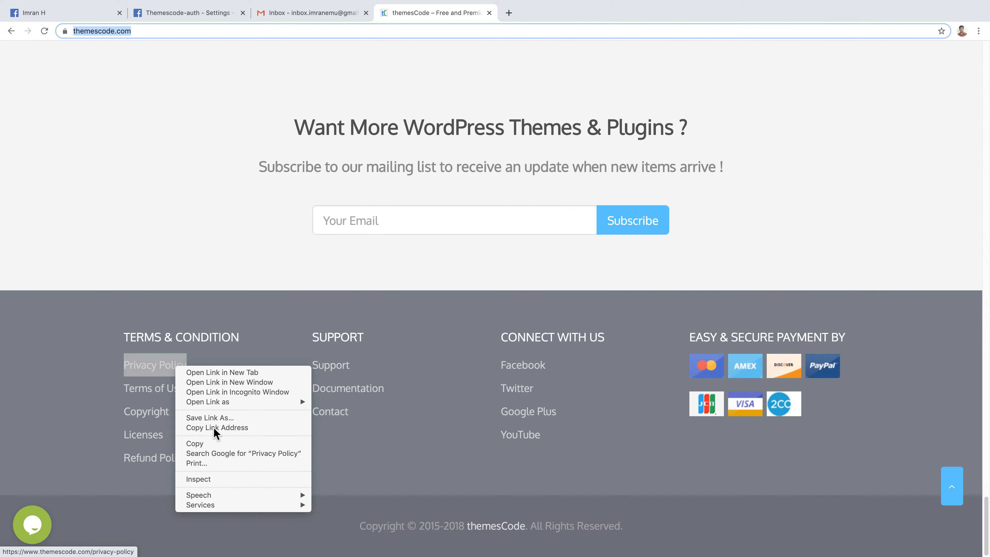
{"action": "left_click", "coordinate": [209, 13]}
{"action": "key", "text": "super+v"}
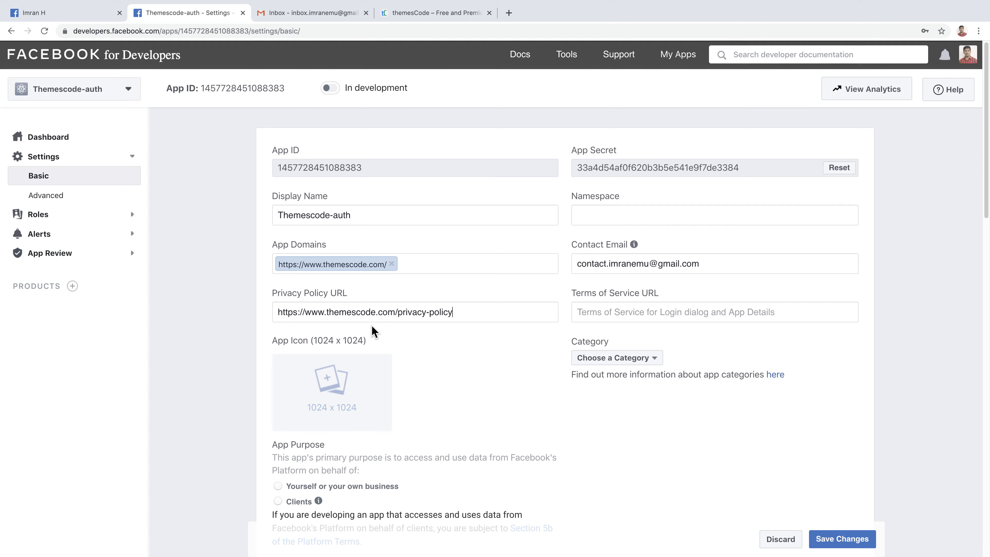
Step: Copy the Terms of Use link address from the themesCode site footer
{"action": "left_click", "coordinate": [461, 14]}
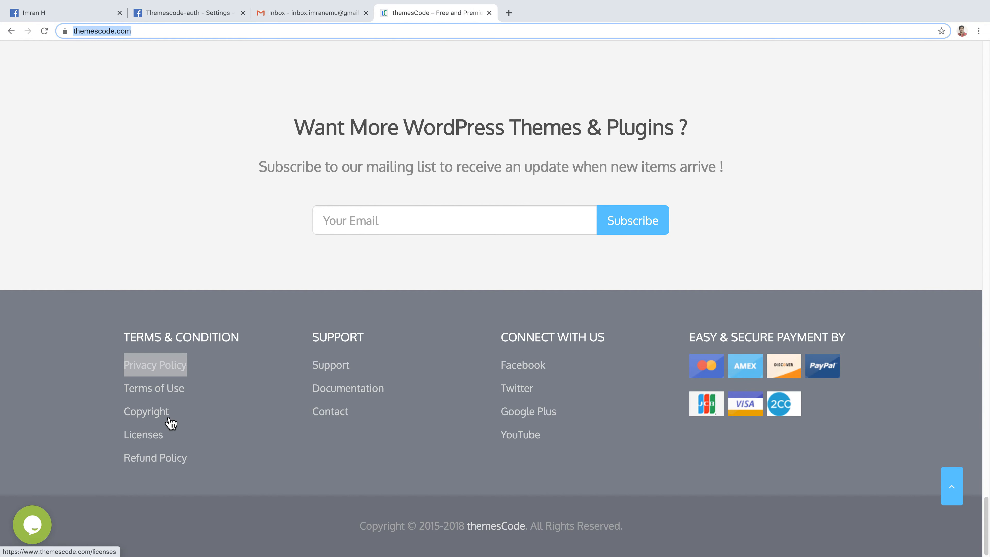
{"action": "left_click", "coordinate": [184, 421]}
{"action": "right_click", "coordinate": [174, 388]}
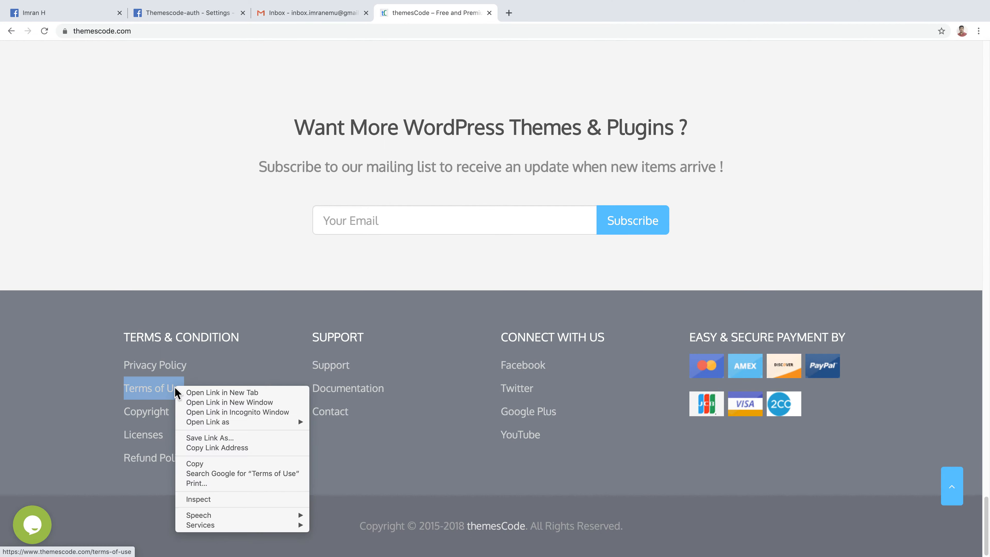
{"action": "left_click", "coordinate": [230, 447]}
{"action": "left_click", "coordinate": [181, 7]}
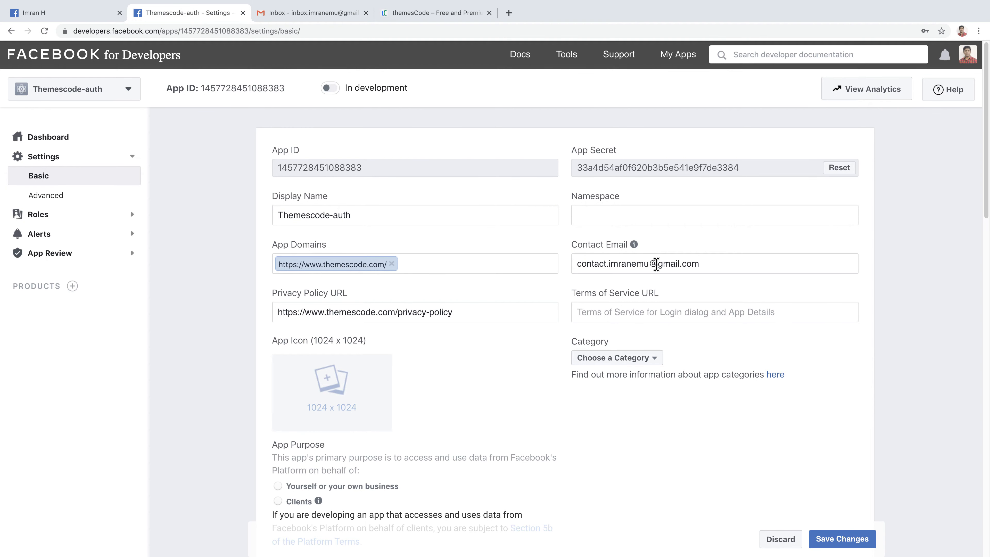
{"action": "left_click", "coordinate": [616, 312]}
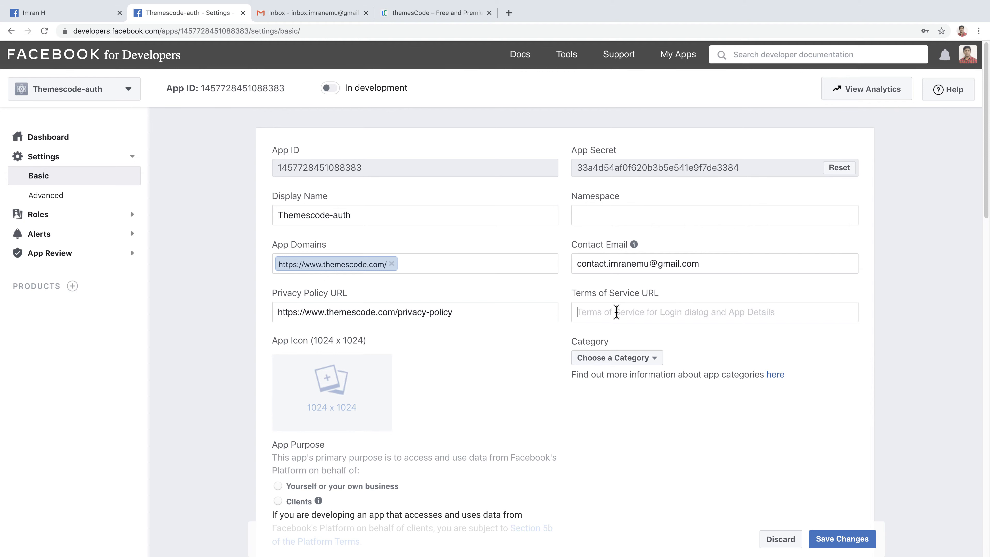
{"action": "key", "text": "ctrl+v"}
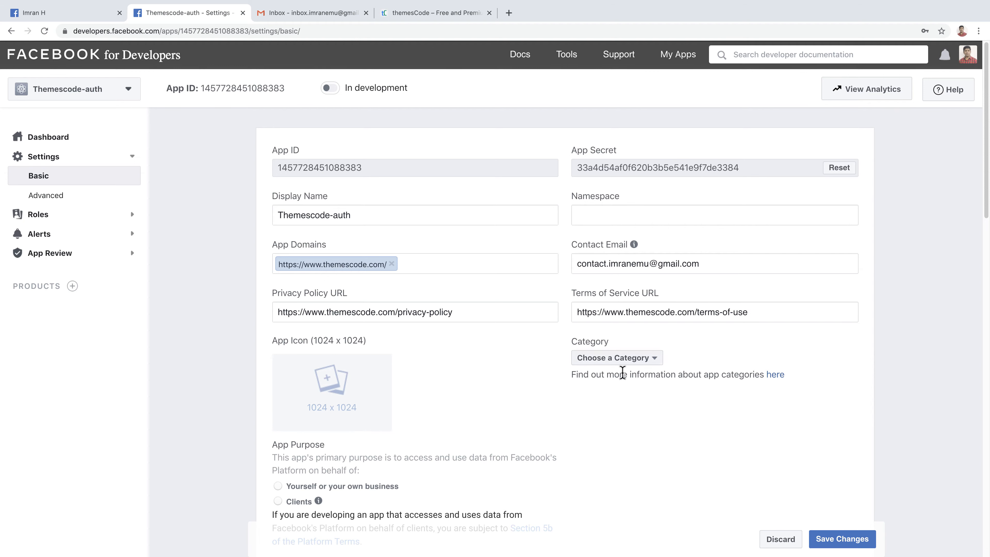
{"action": "scroll", "coordinate": [577, 340], "scroll_direction": "down", "scroll_amount": 3}
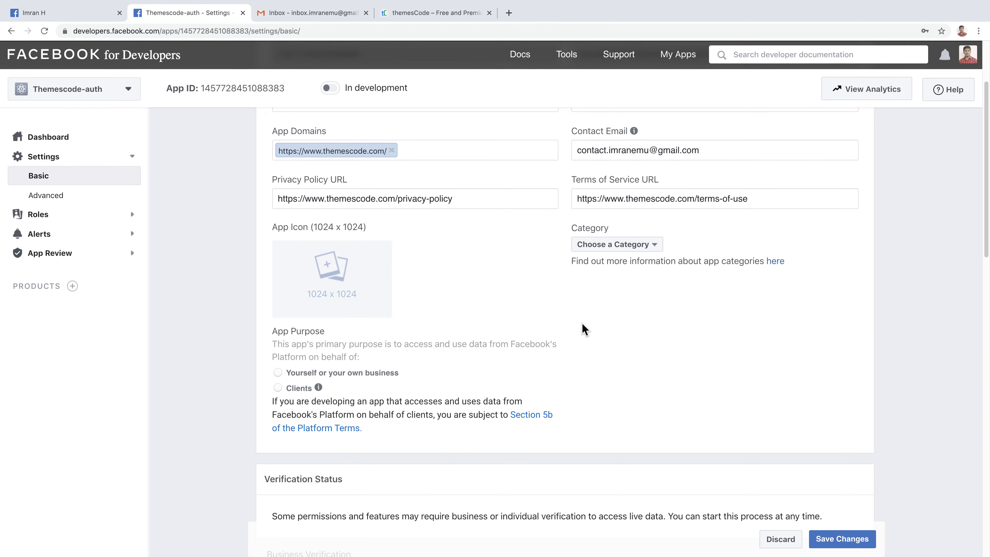
{"action": "left_click", "coordinate": [647, 250]}
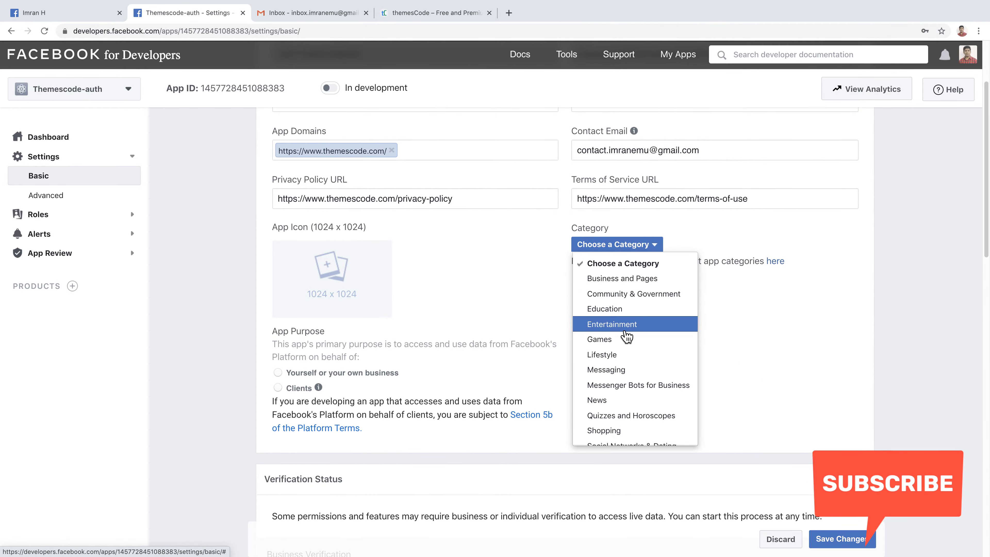
{"action": "scroll", "coordinate": [625, 342], "scroll_direction": "down", "scroll_amount": 2}
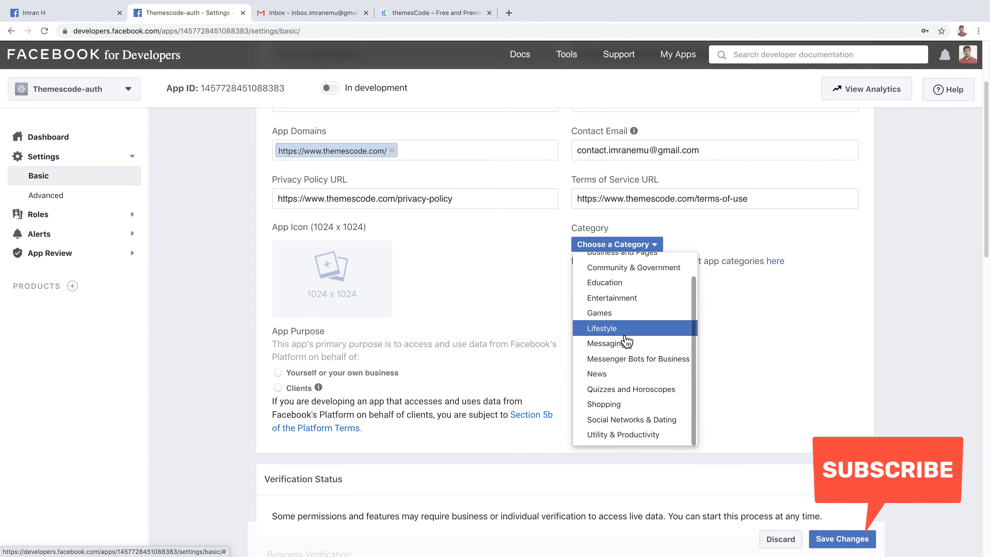